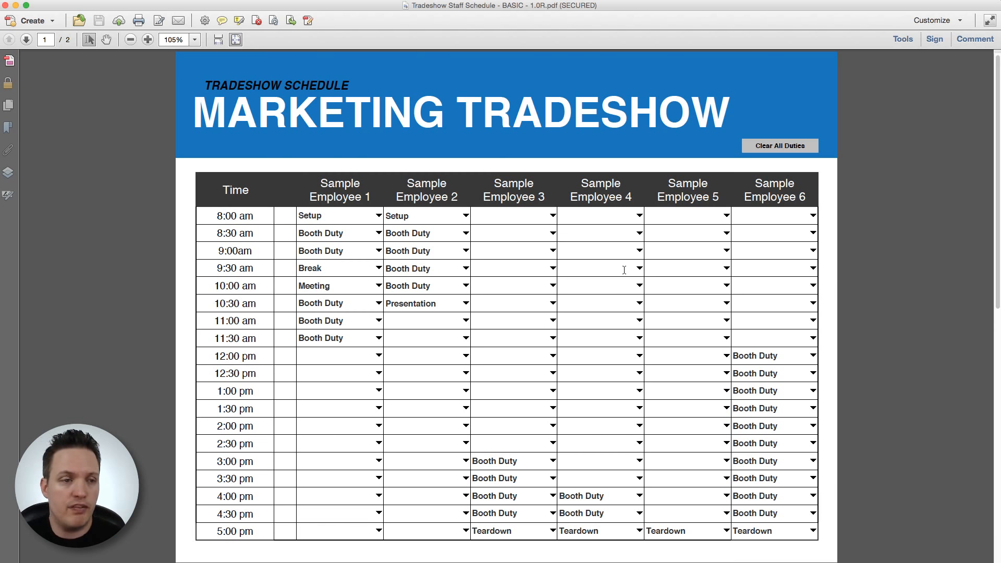
Step: Use Clear All Duties to blank every 8:00 am–5:00 pm duty field for all six employees
click(800, 147)
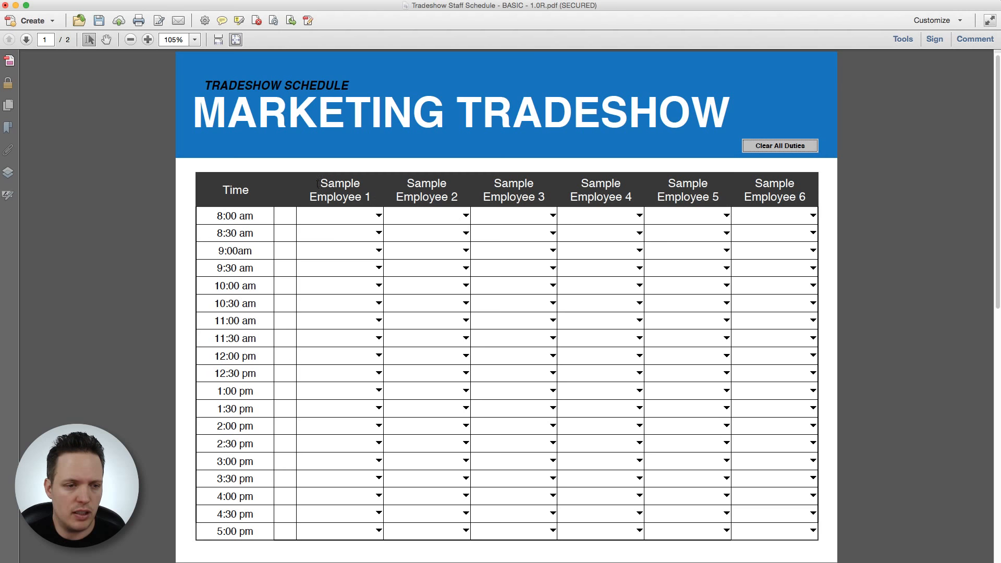
Step: Replace the Sample Employee 1 header with a staff member's full name and the Sample Employee 2 header with a test name
drag(318, 184, 371, 198)
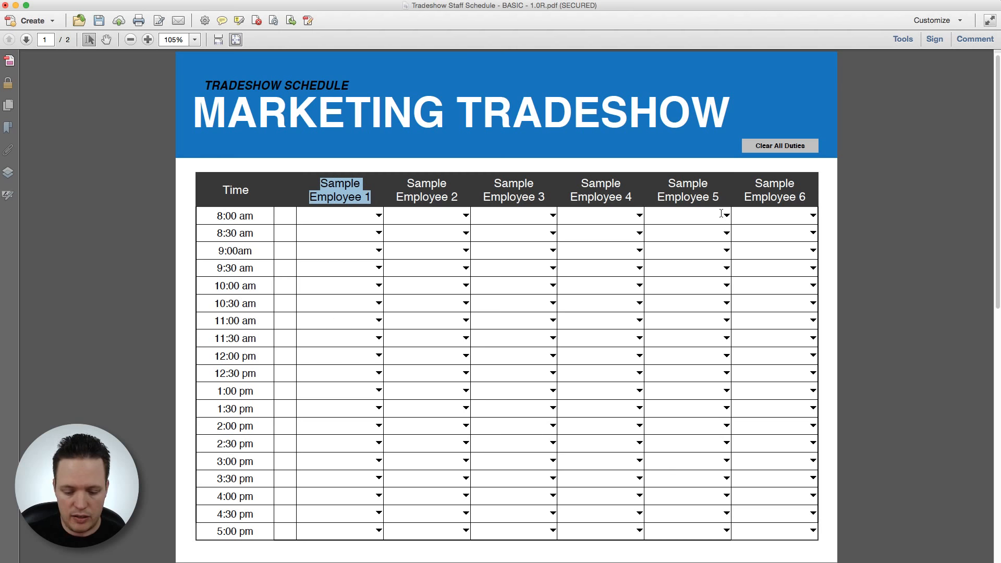
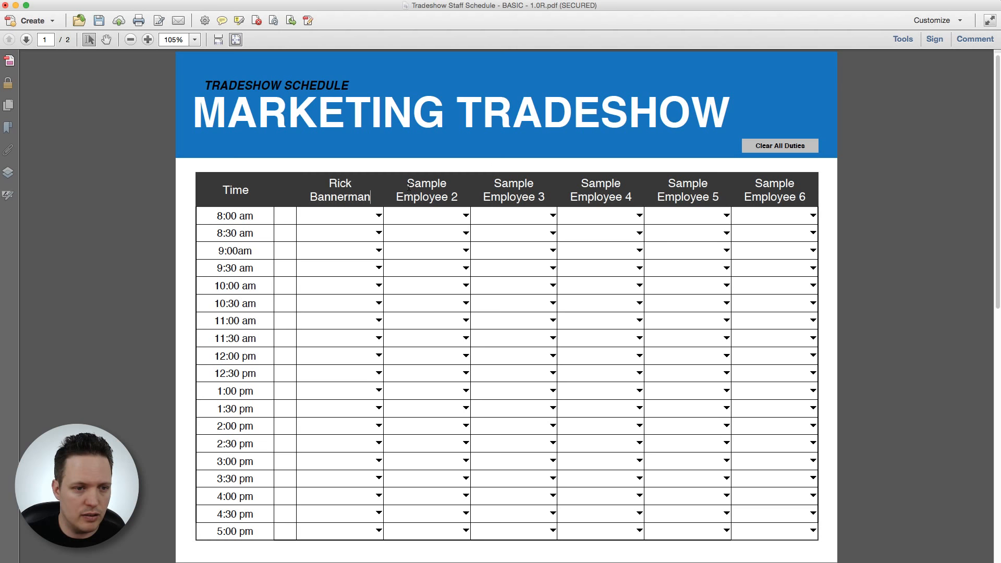
drag(409, 184, 462, 195)
text(Test)
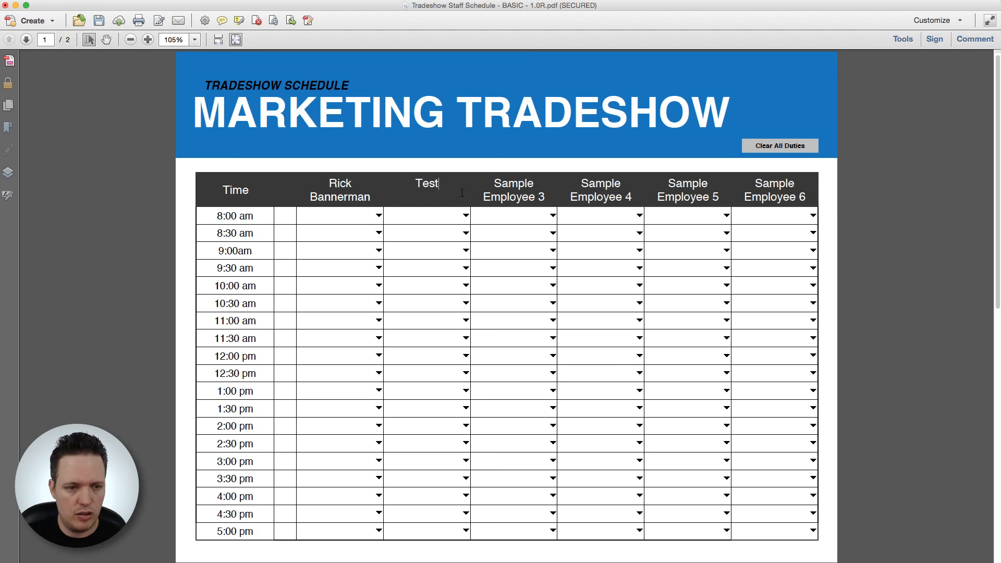
text(er Test)
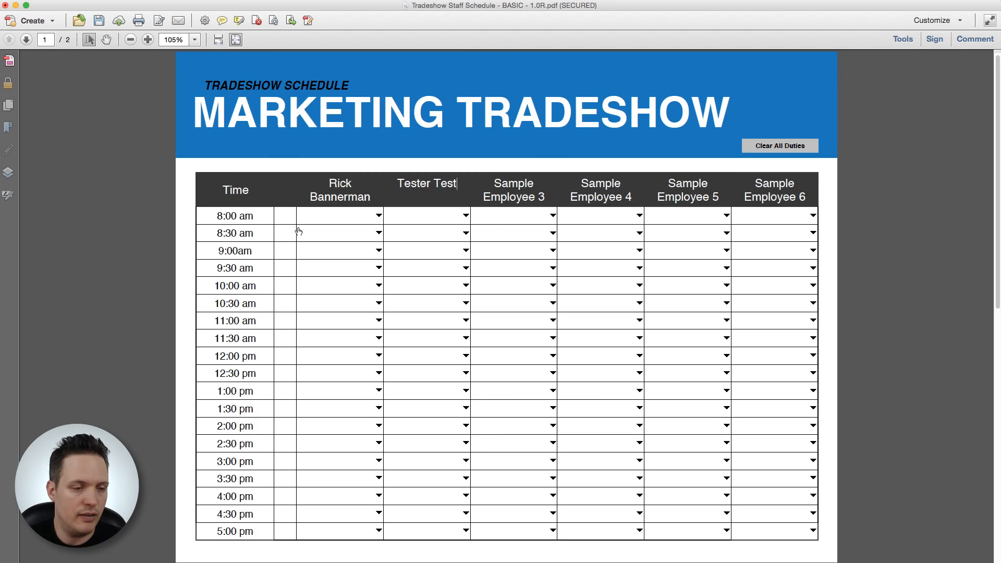
click(217, 217)
drag(217, 216, 223, 217)
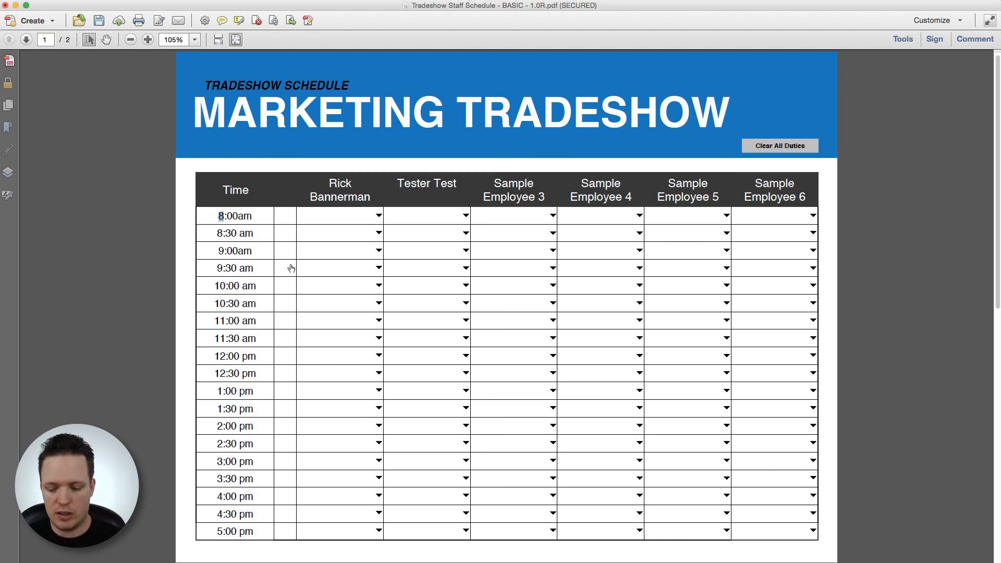
text(6)
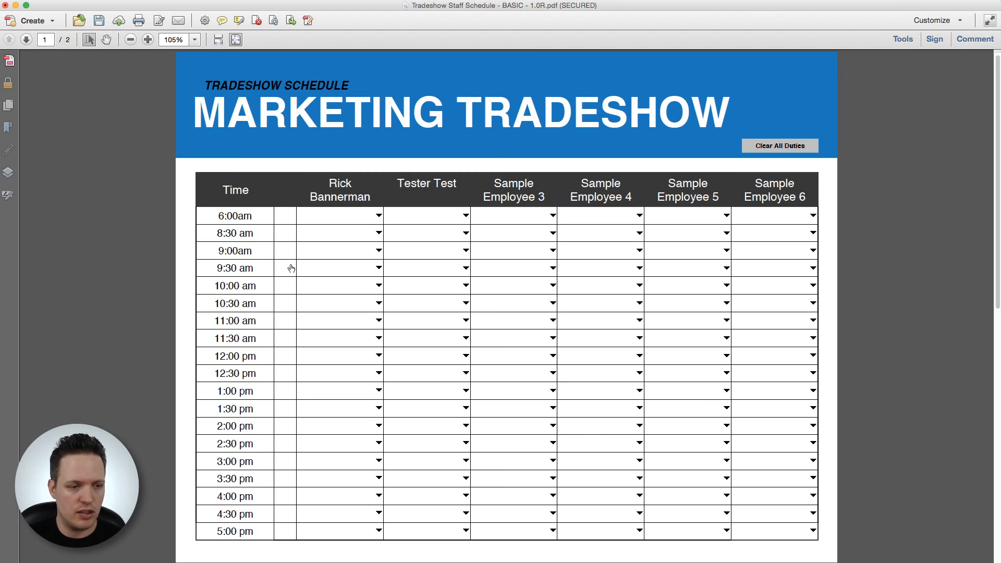
key(BackSpace)
text(8)
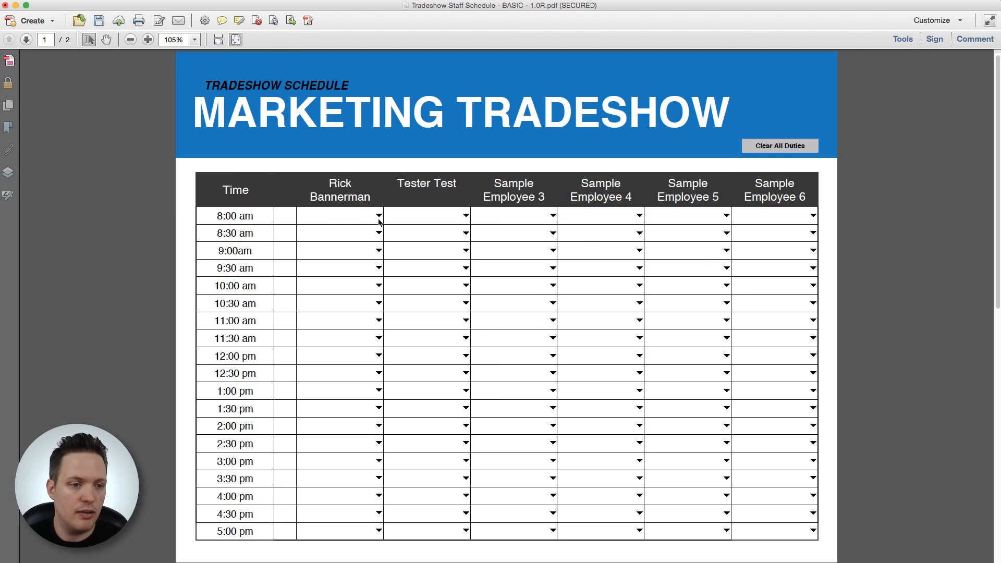
Step: Set the first employee's 8:00 am and 8:30 am duties to Setup
click(379, 217)
click(357, 239)
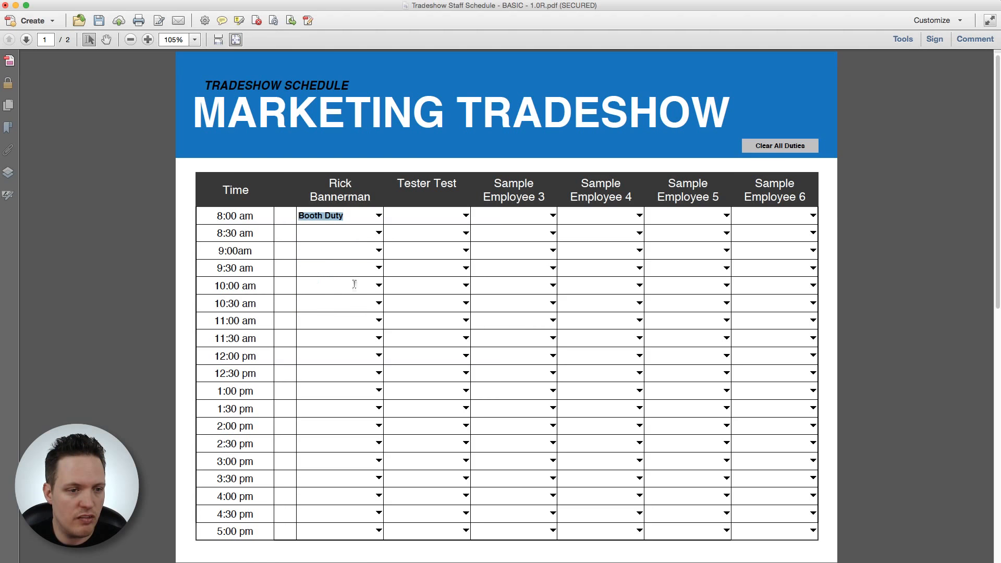
click(380, 235)
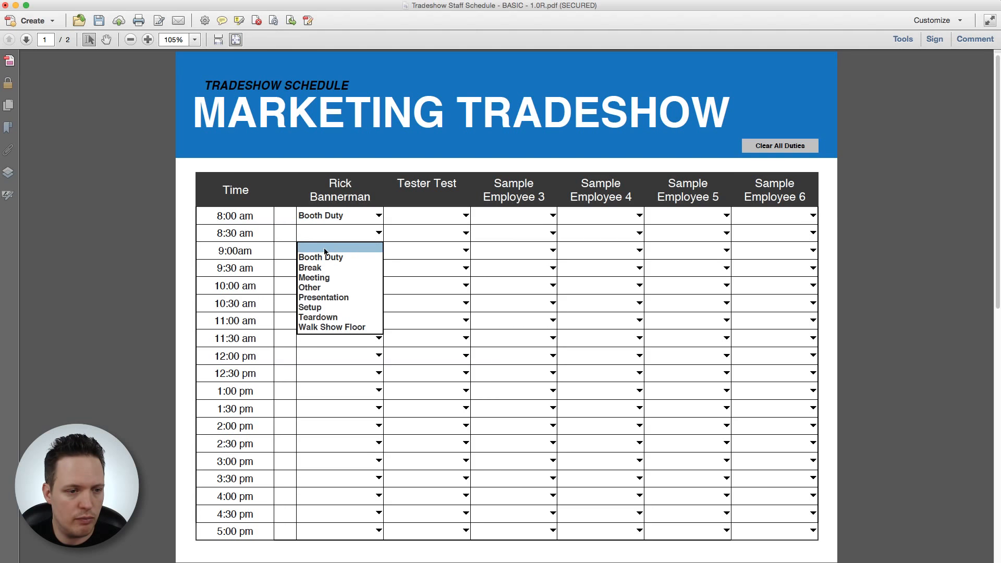
click(380, 217)
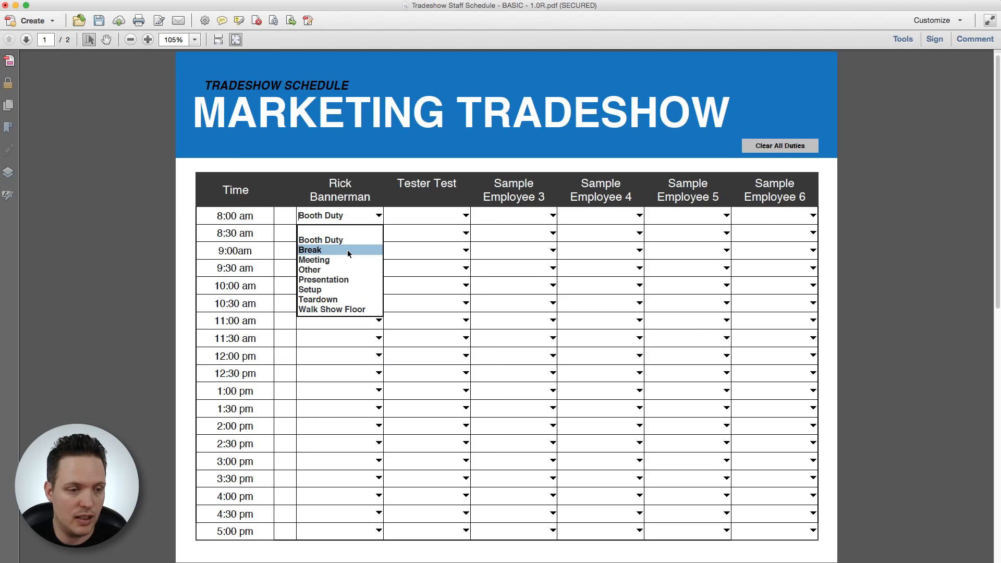
click(339, 287)
click(379, 233)
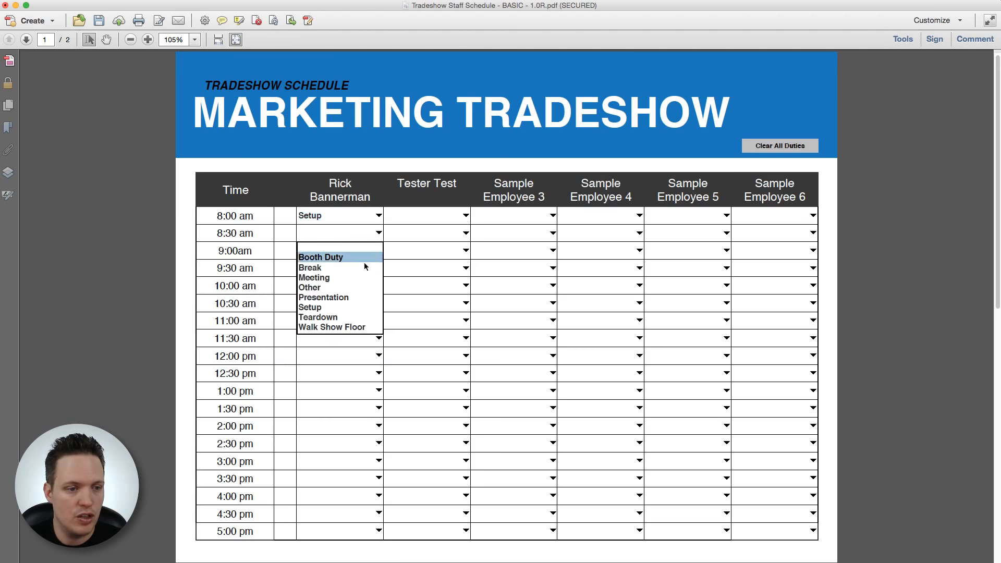
click(325, 308)
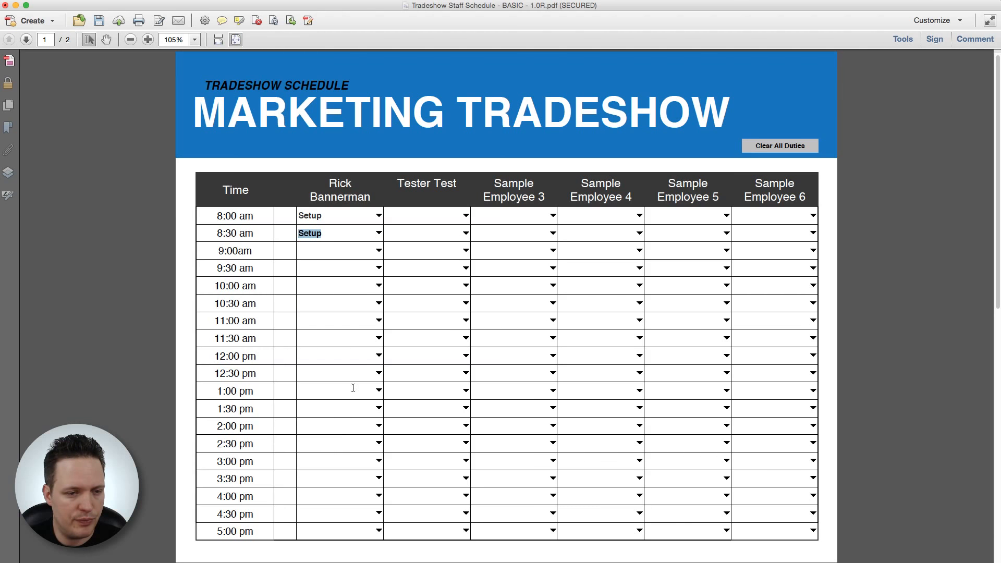
Step: Bring up the first employee's 4:30 pm and 5:00 pm duty dropdowns
click(379, 515)
scroll(340, 537, down, 3)
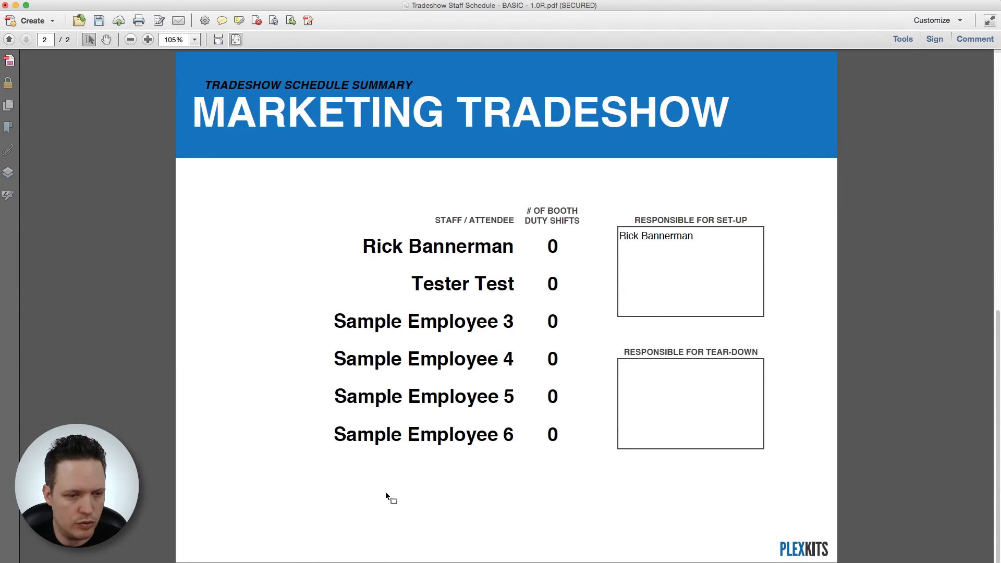
scroll(386, 493, up, 3)
click(379, 531)
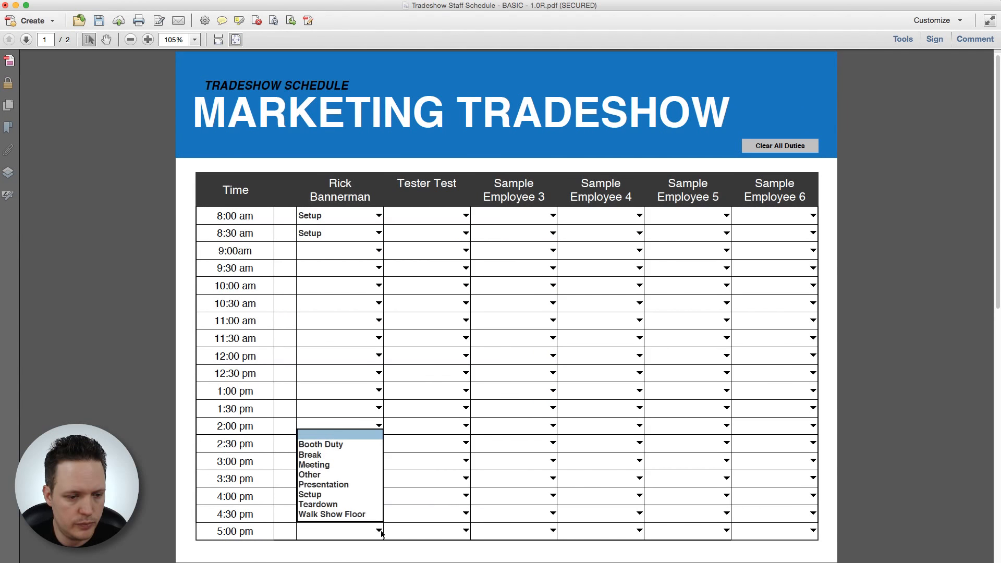
Step: Set the first employee's 5:00 pm and 4:30 pm duties to Teardown
click(358, 505)
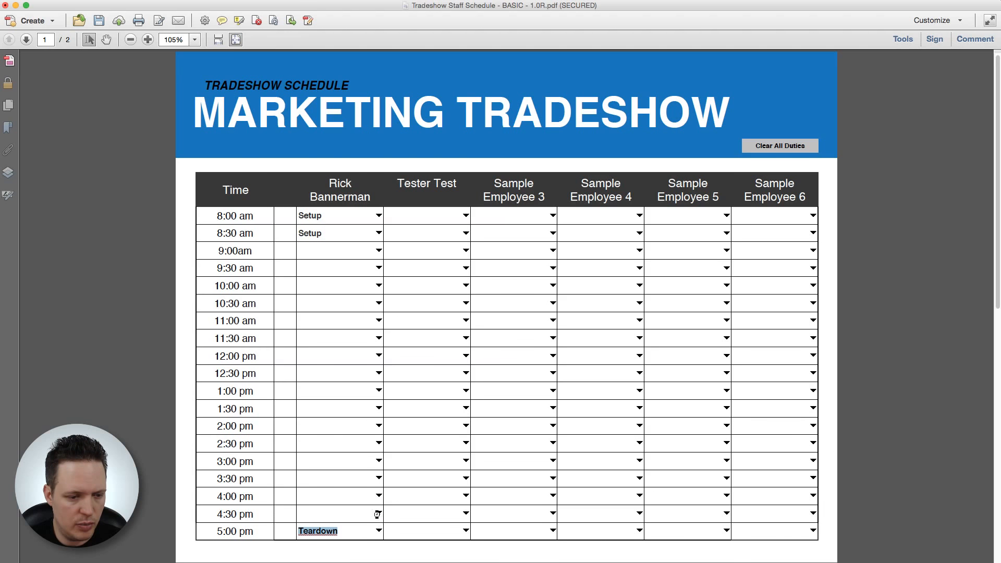
click(378, 514)
scroll(355, 548, down, 3)
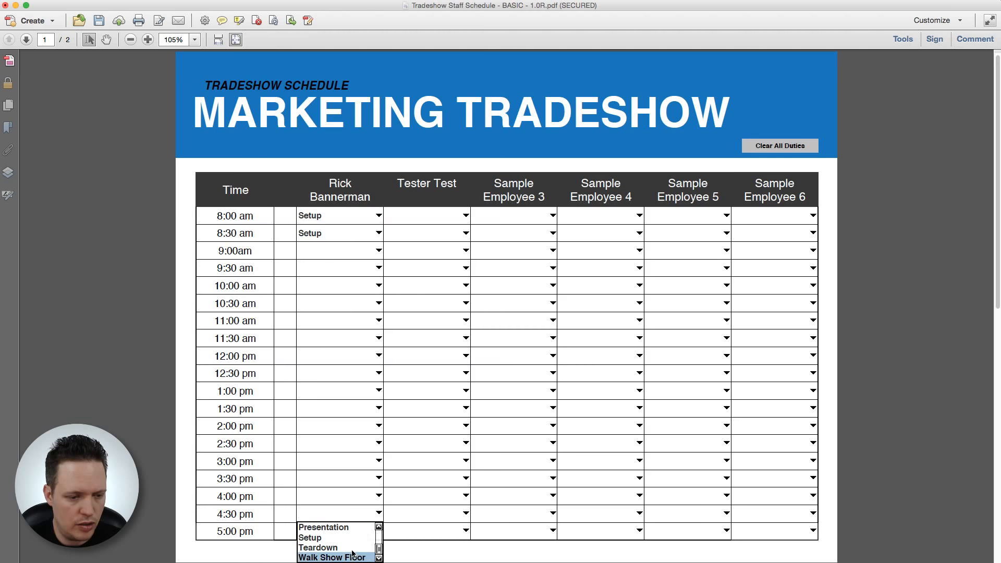
click(353, 549)
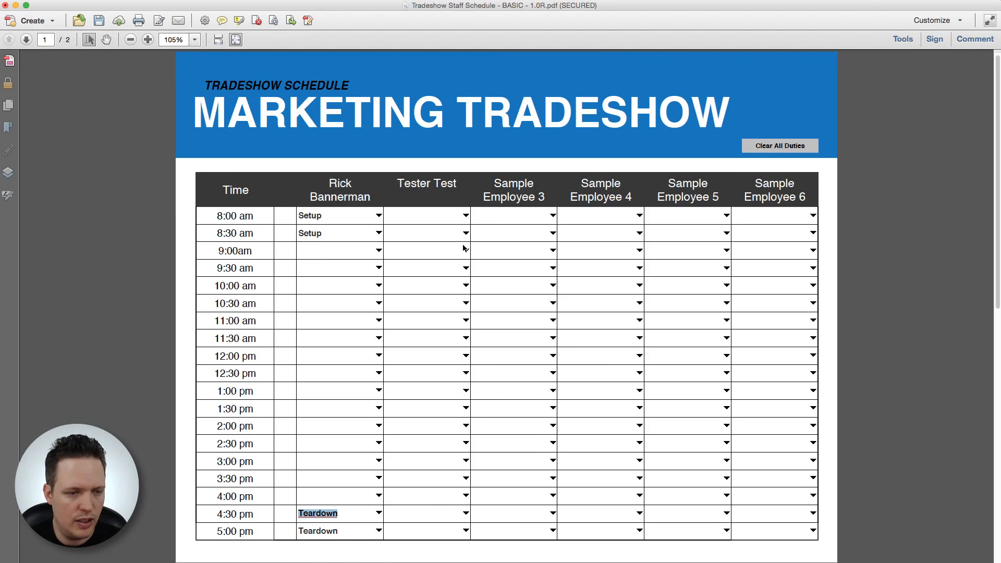
Step: Set the second employee's 8:00 am and 8:30 am duties to Setup
click(466, 219)
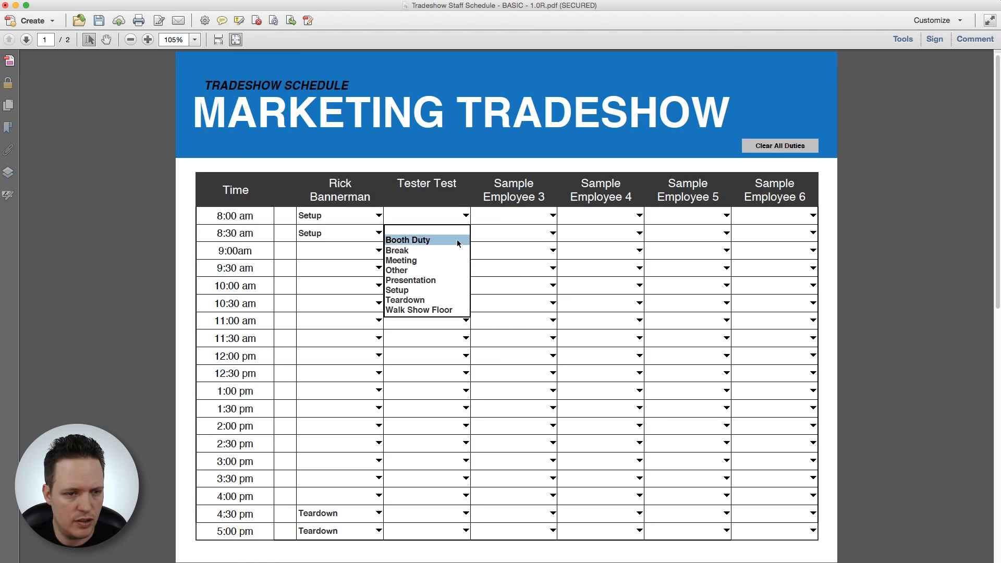
click(439, 290)
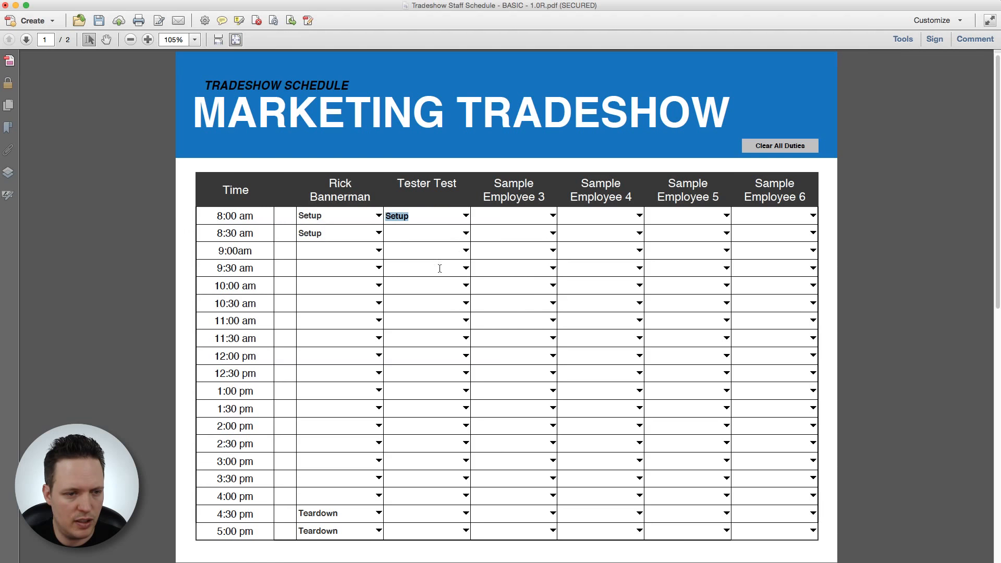
click(466, 233)
click(412, 307)
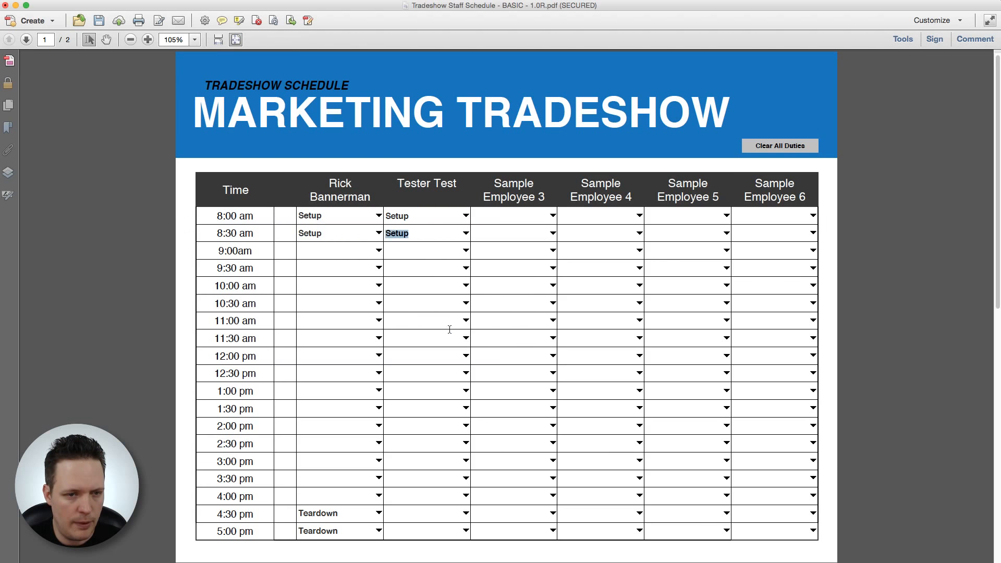
Step: Give Sample Employees 5 and 6 Teardown at both 4:30 pm and 5:00 pm
click(727, 531)
click(719, 509)
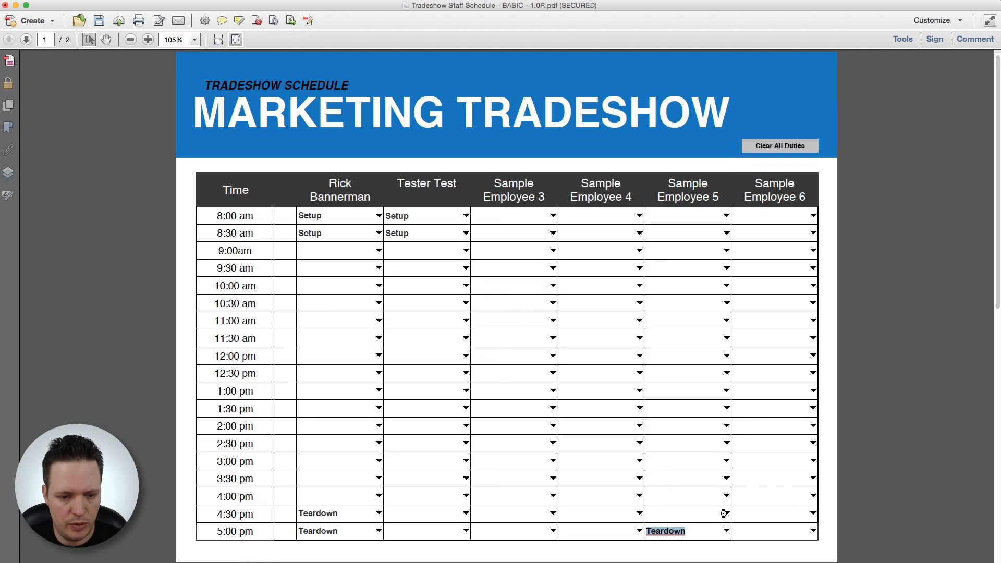
click(725, 514)
click(728, 548)
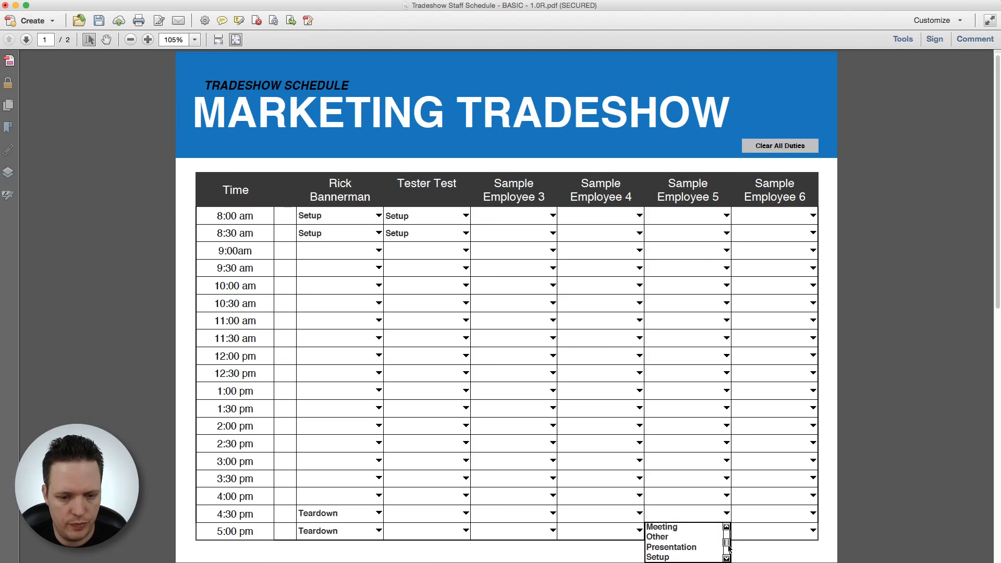
scroll(729, 547, down, 3)
click(670, 539)
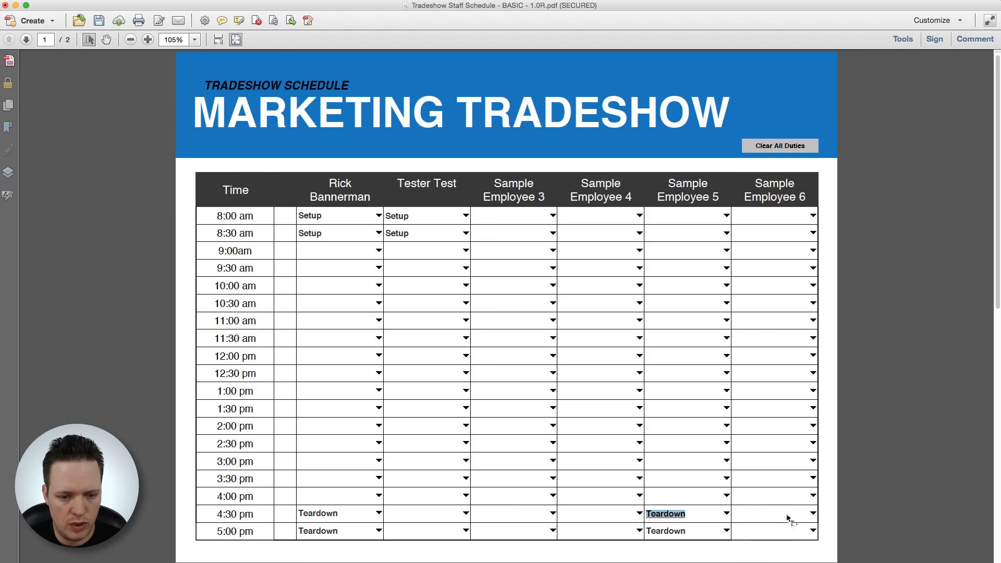
click(813, 514)
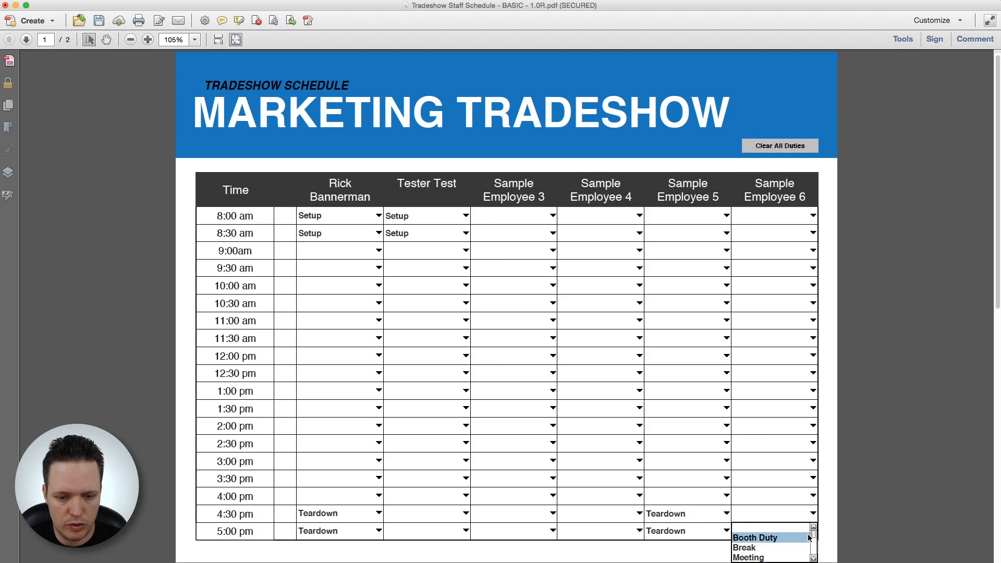
scroll(808, 538, down, 5)
click(787, 540)
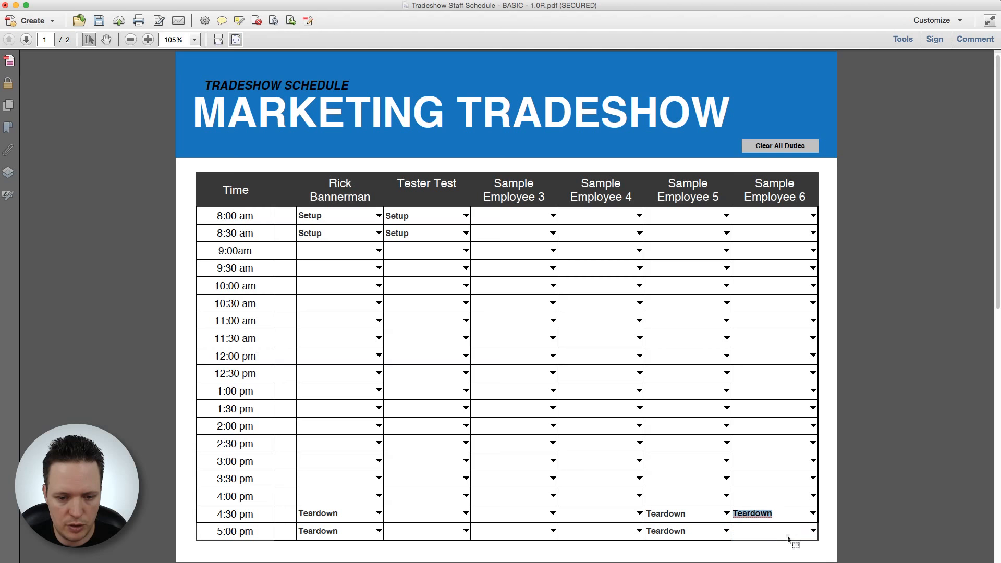
click(814, 532)
click(791, 504)
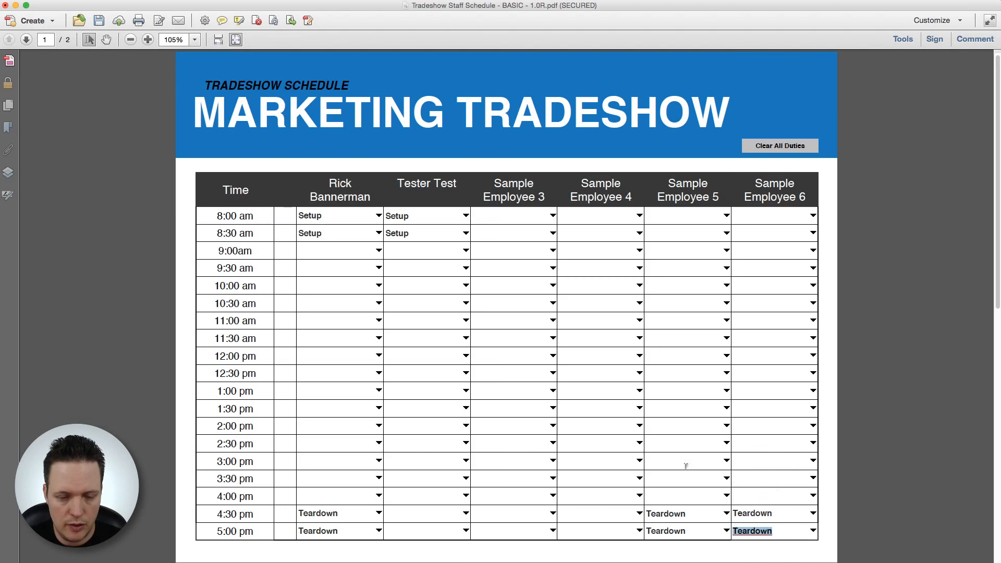
click(350, 308)
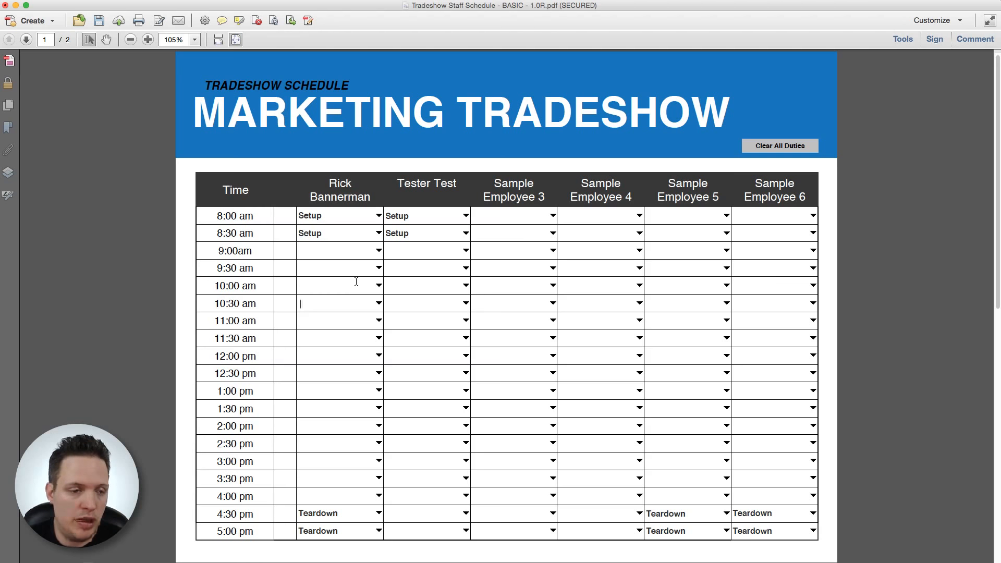
click(380, 252)
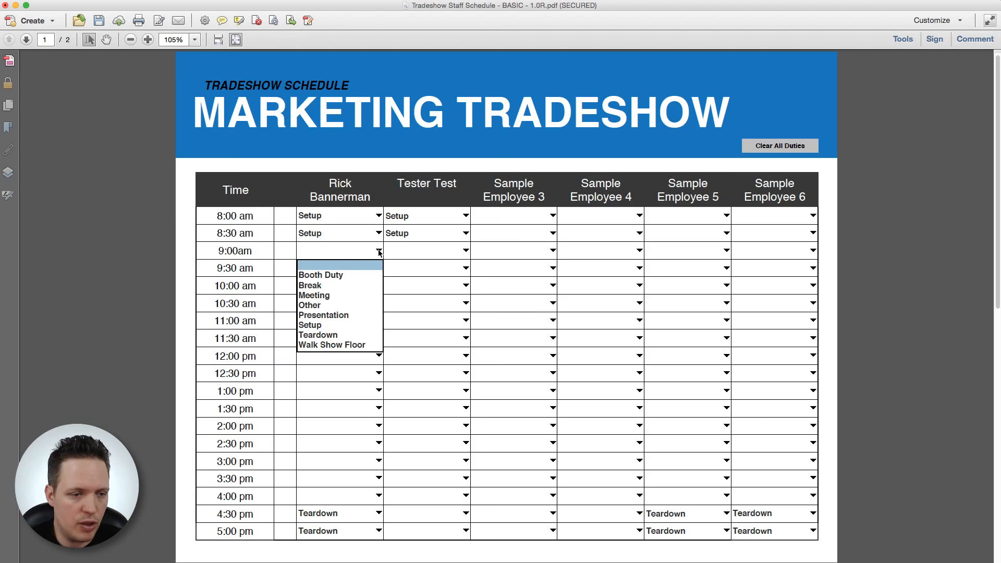
Step: Assign Booth Duty to the first staff member 9:00–10:30 am and the second at 11:00 and 11:30 am
click(368, 275)
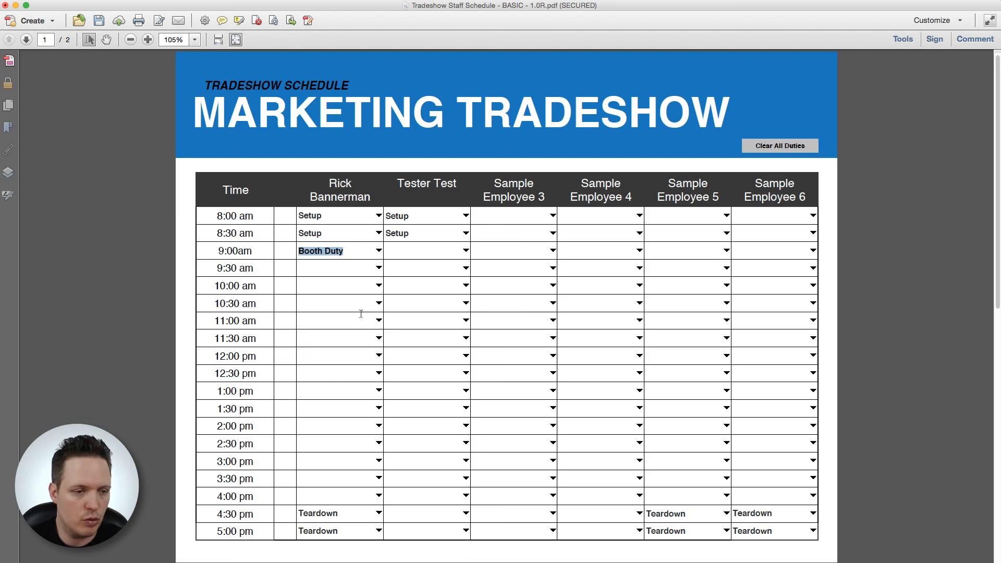
click(379, 275)
click(349, 295)
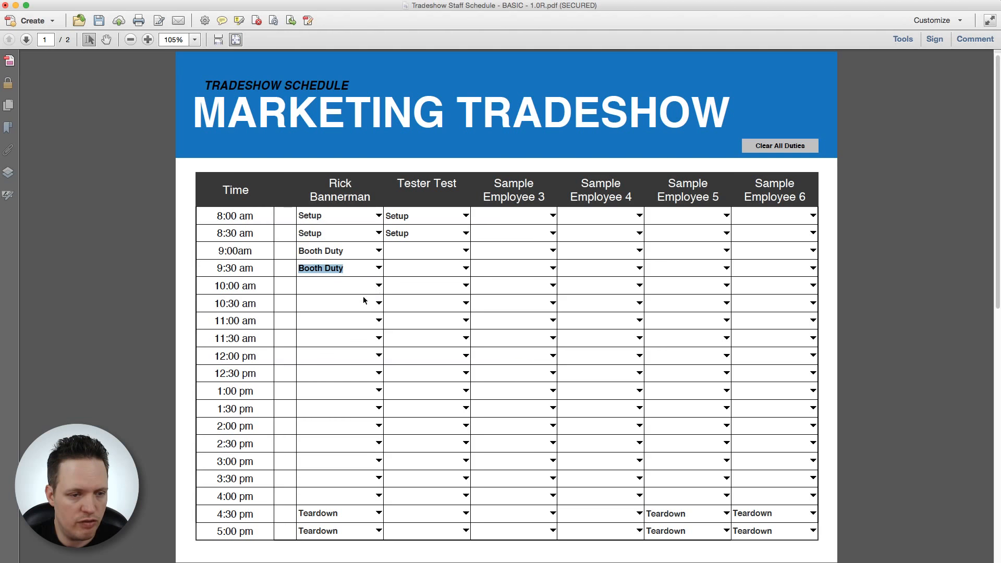
click(366, 292)
click(348, 310)
click(371, 303)
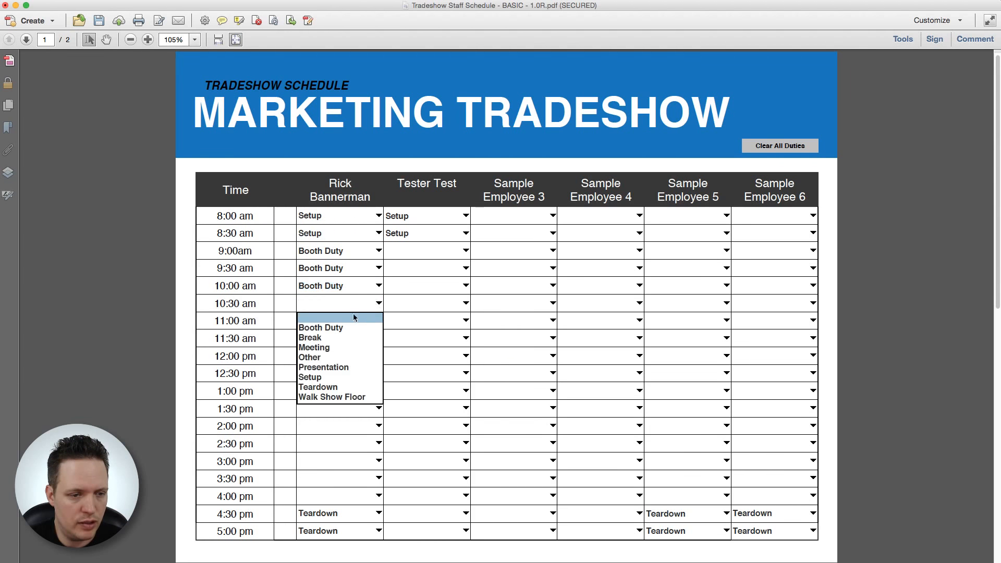
click(347, 326)
click(463, 322)
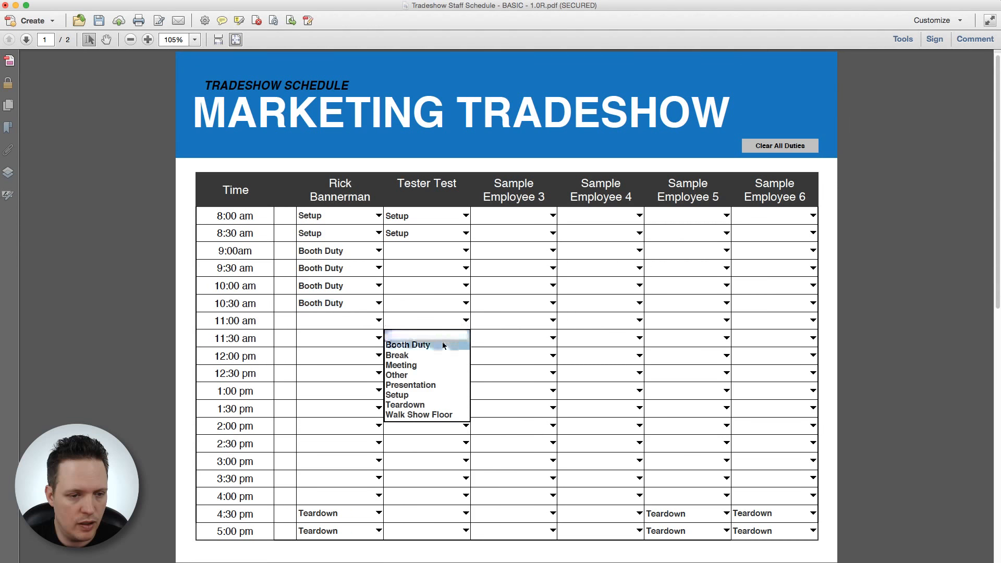
click(442, 349)
click(464, 339)
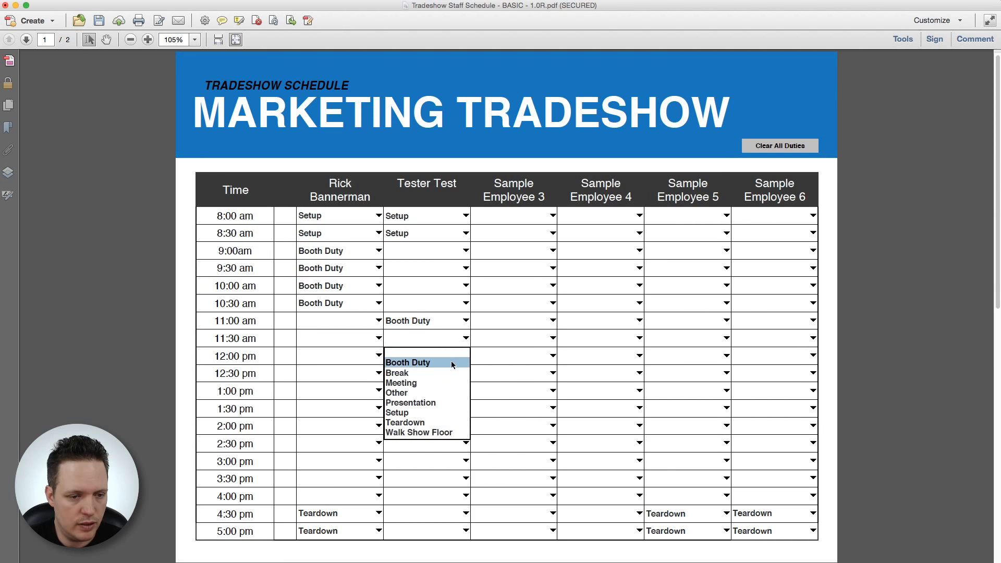
click(448, 361)
Step: Assign Booth Duty to Sample Employee 3 for 12:00–1:30 pm and the second staff member at 2:00 pm
click(553, 355)
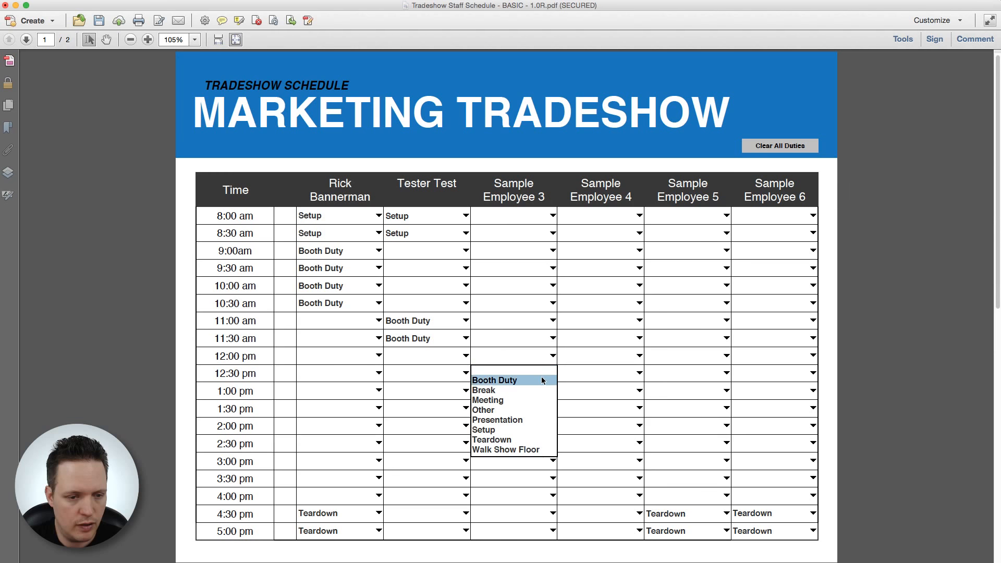
click(545, 379)
click(553, 374)
click(550, 395)
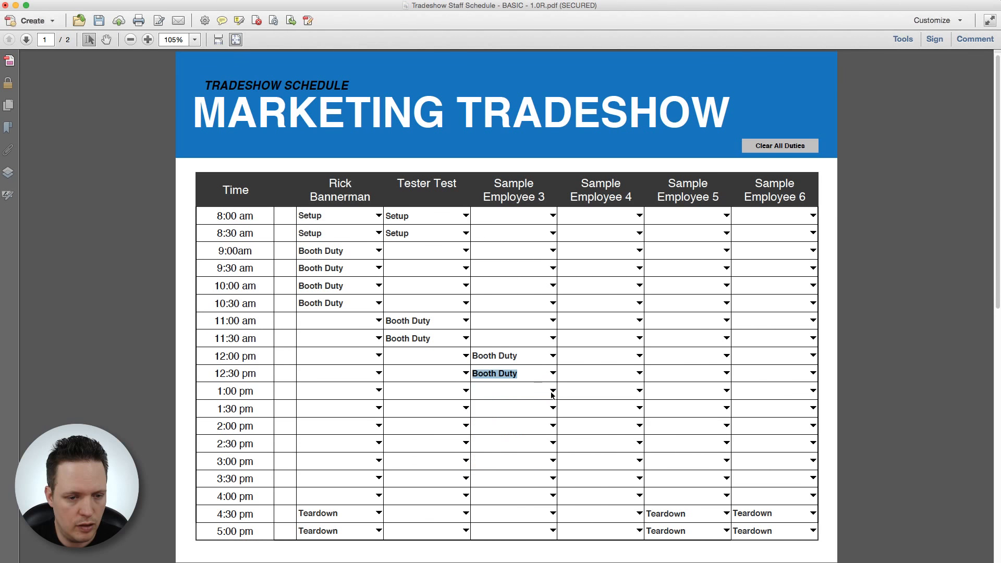
click(552, 391)
click(545, 414)
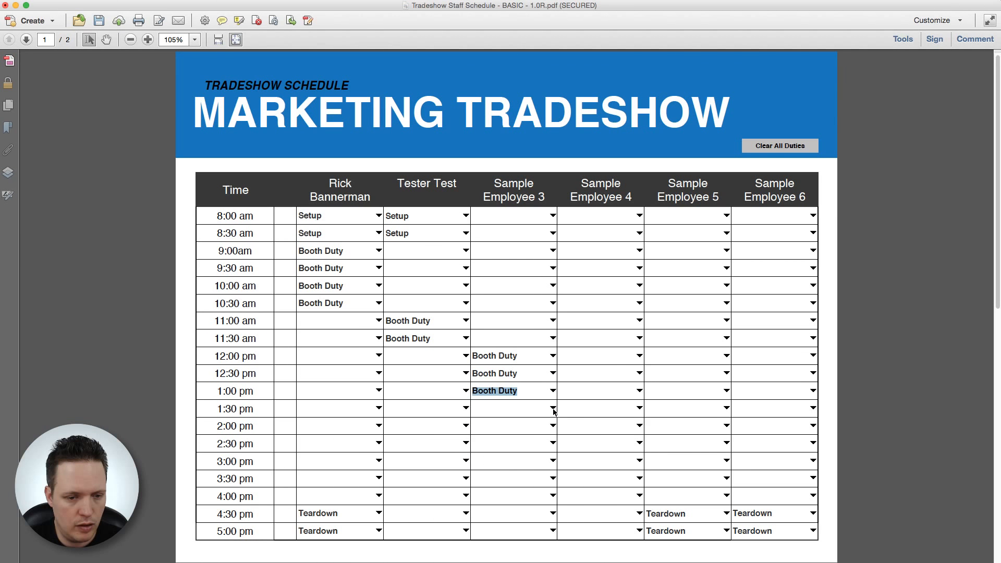
click(552, 408)
click(536, 433)
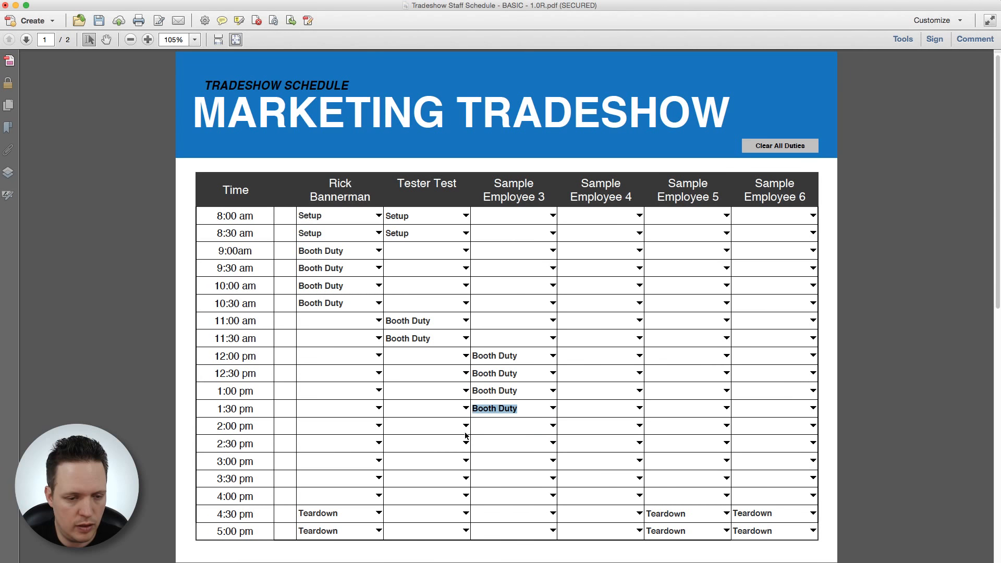
click(466, 426)
click(451, 449)
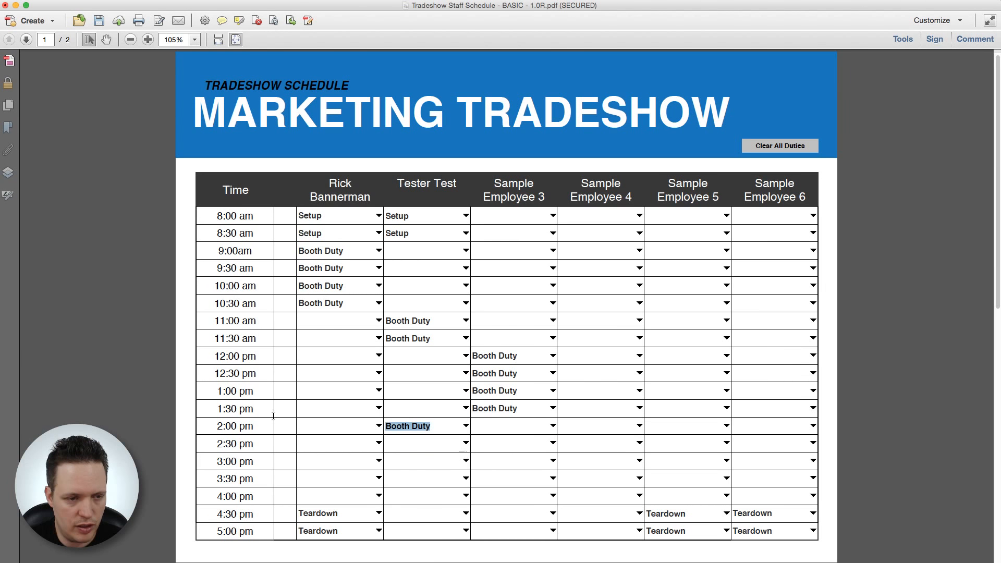
Step: Assign Booth Duty to the first staff member at 2:30, 3:00, 3:30 and 4:00 pm
click(379, 444)
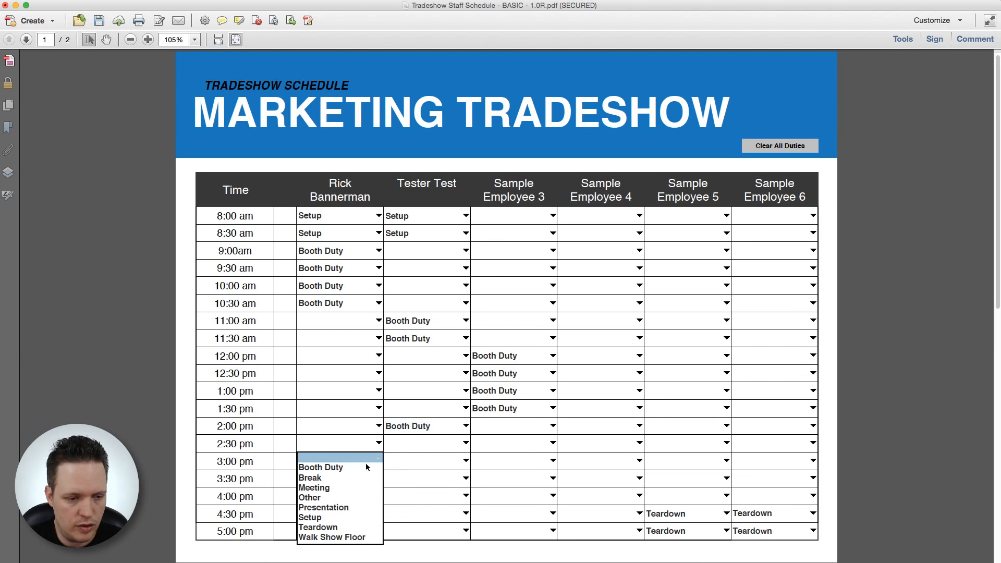
click(375, 463)
click(378, 461)
click(366, 481)
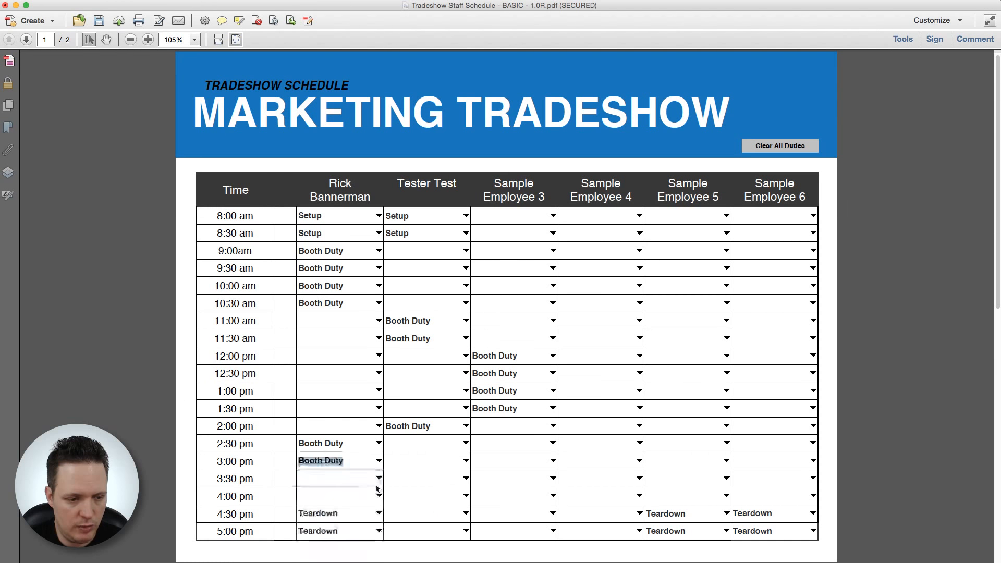
click(379, 481)
click(366, 501)
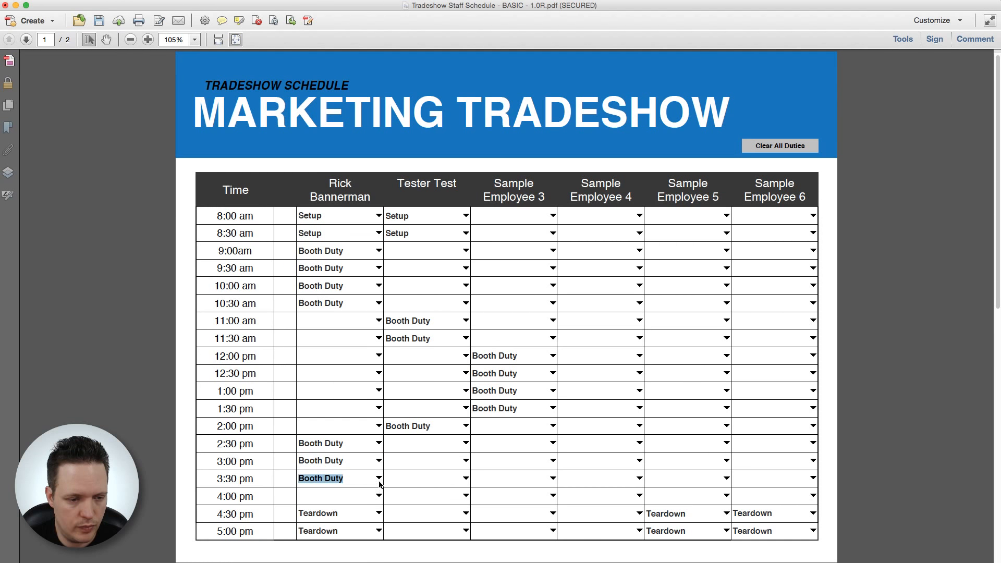
click(378, 496)
click(357, 514)
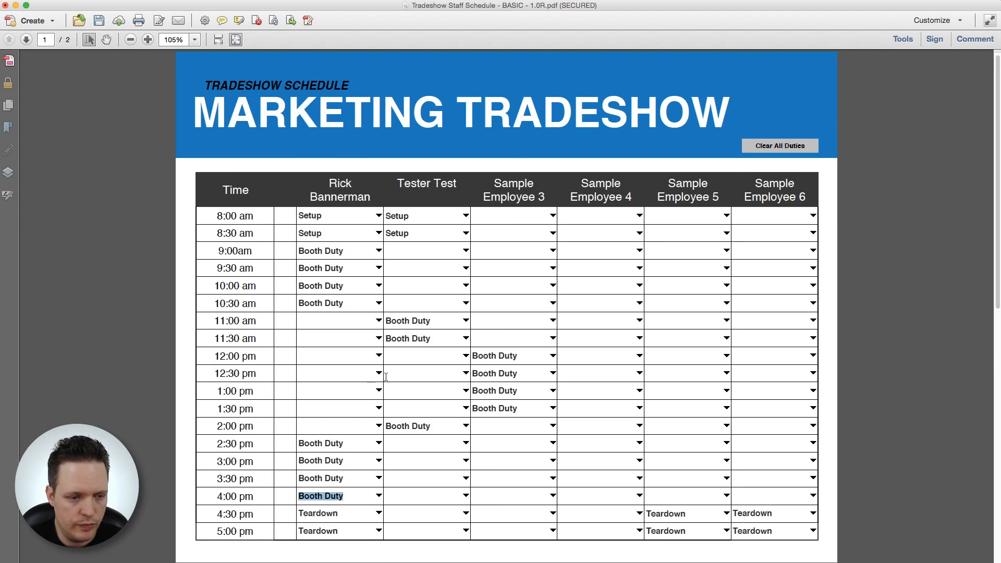
Step: Set the first employee's 12:00 pm slot to Meeting and Sample Employee 4's 10:30 and 11:00 am to Presentation
click(379, 356)
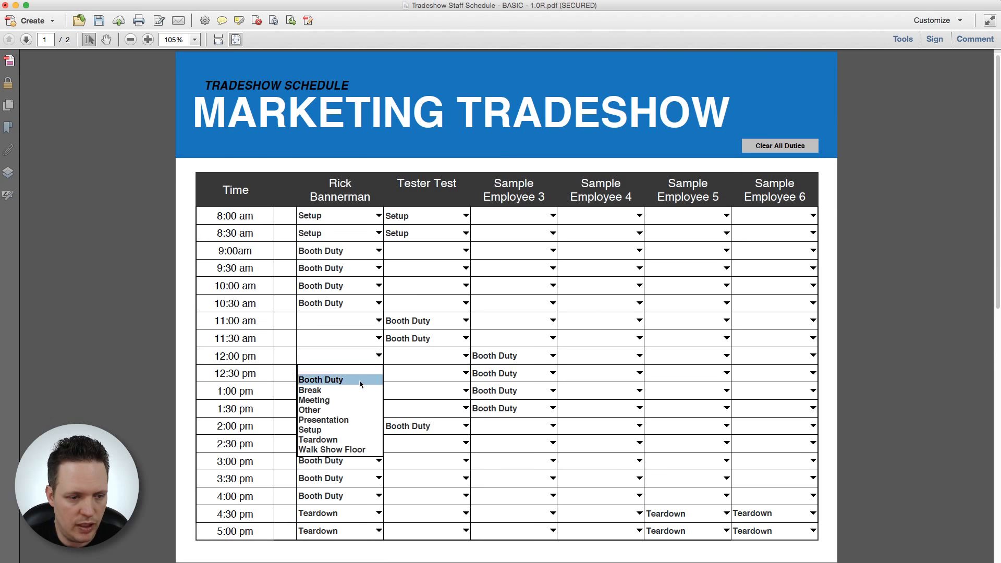
click(327, 400)
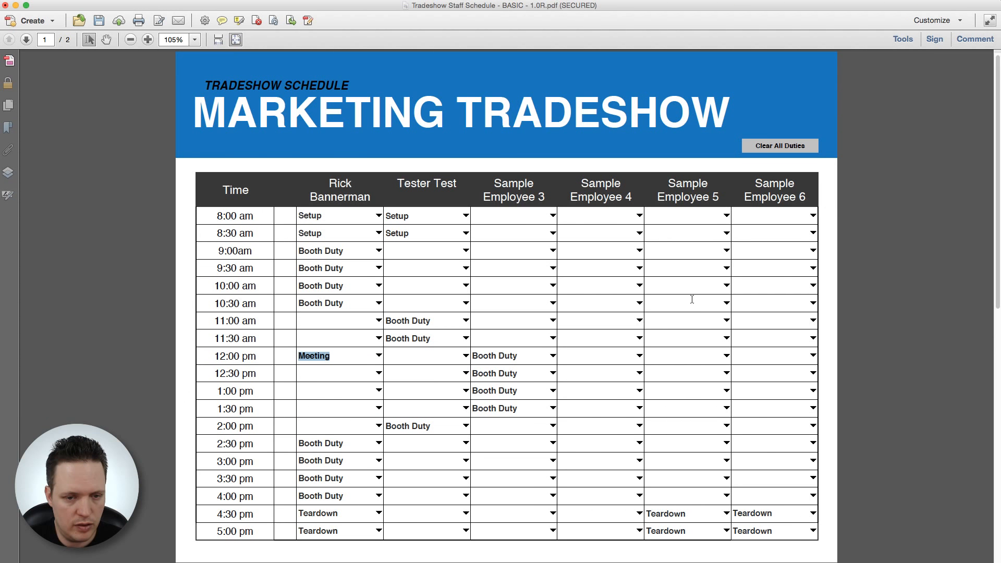
click(639, 303)
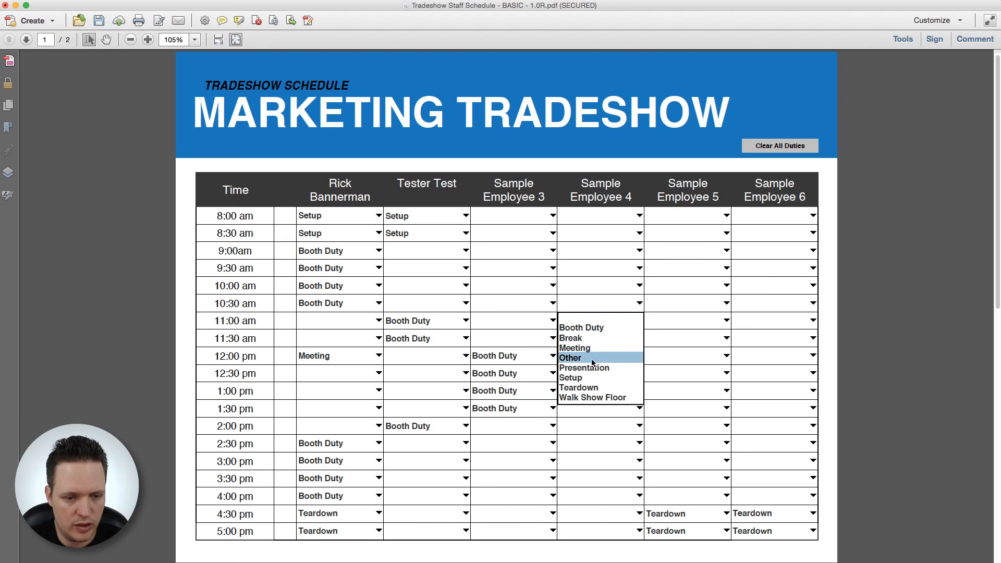
click(590, 368)
click(637, 320)
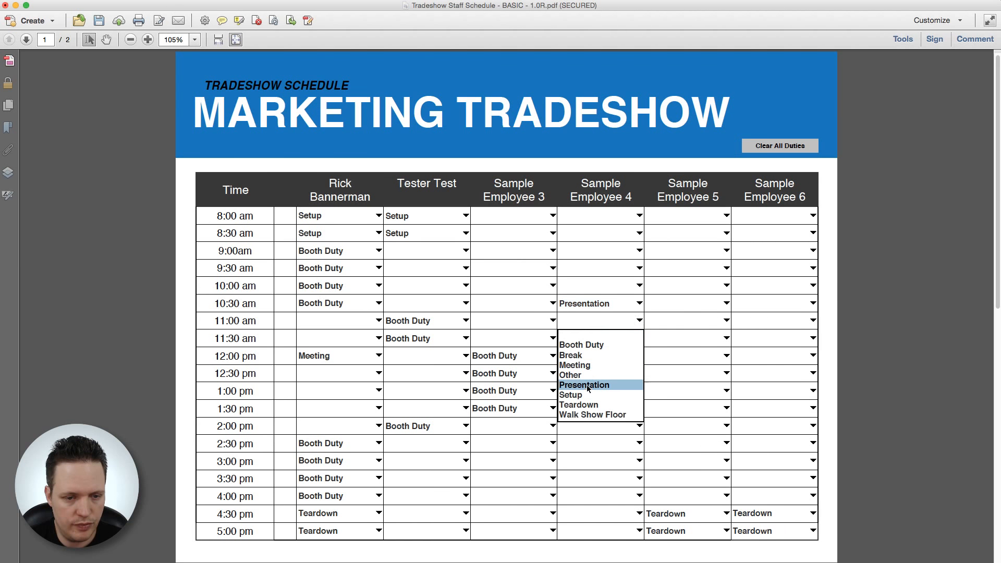
click(587, 387)
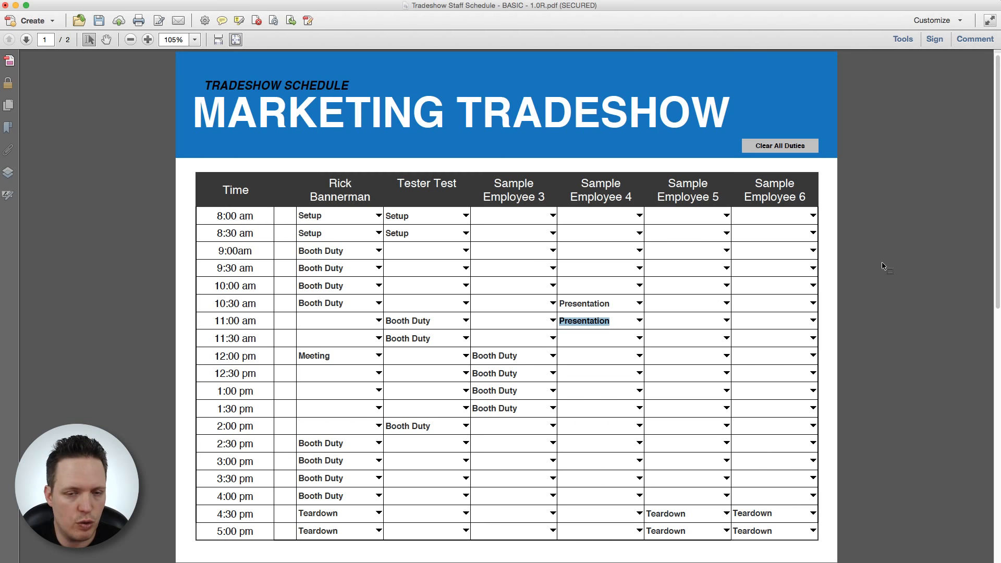
scroll(883, 266, down, 3)
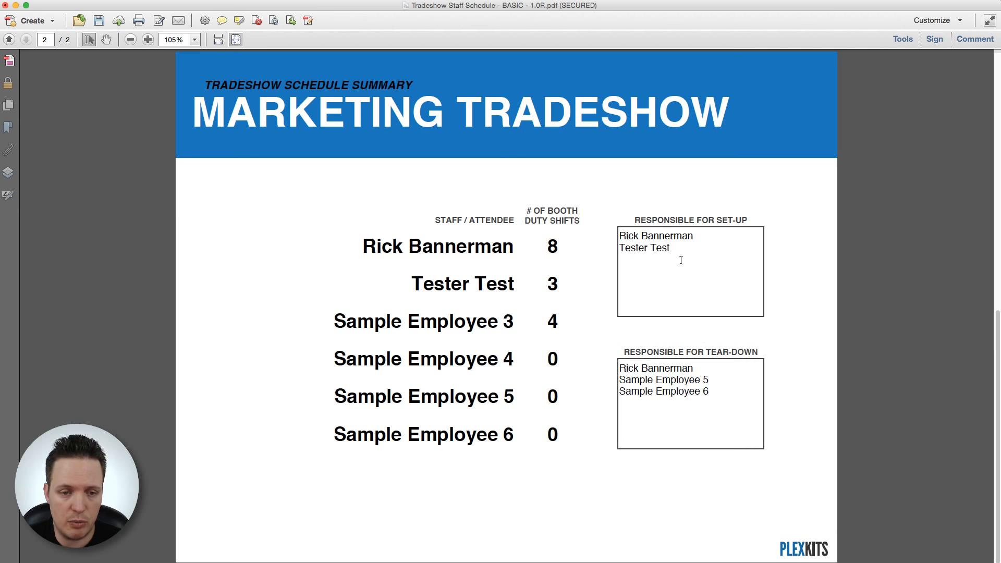
drag(678, 252, 619, 234)
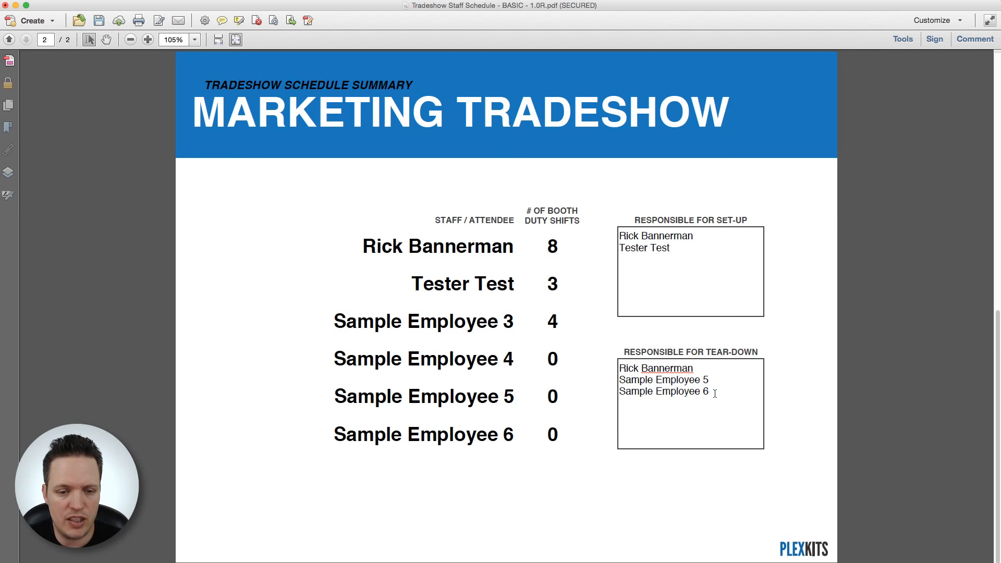
drag(715, 394, 615, 371)
click(651, 389)
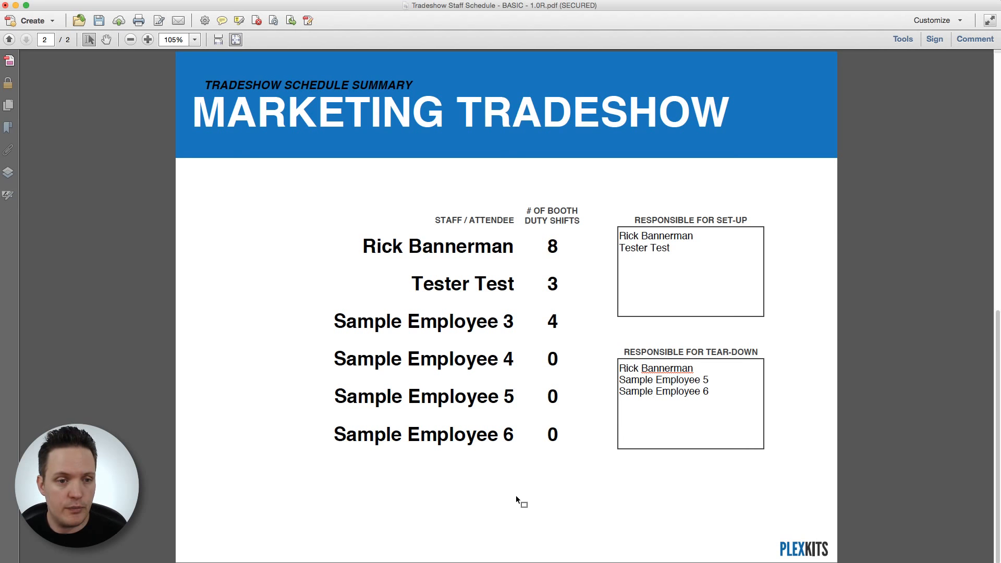
scroll(520, 500, up, 2)
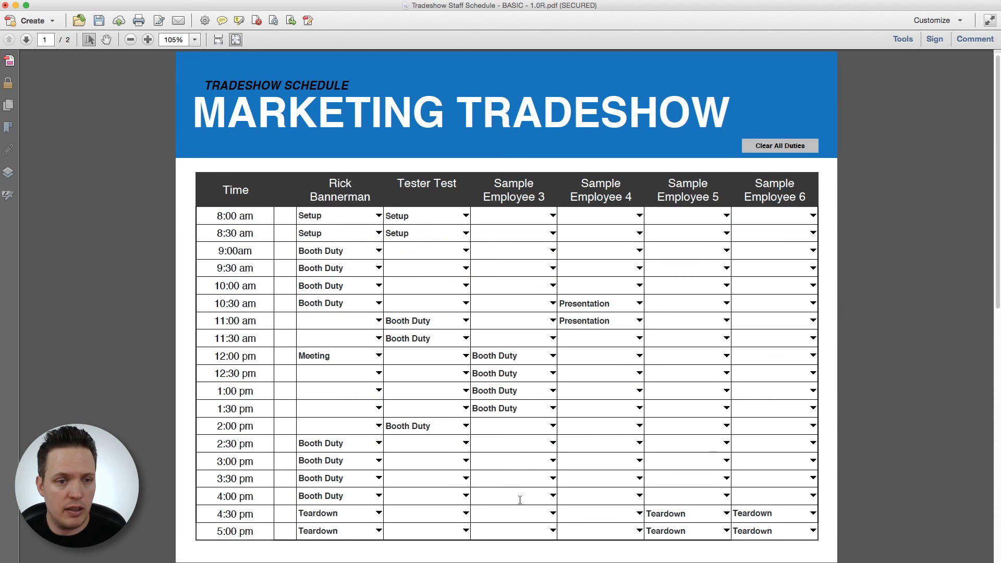